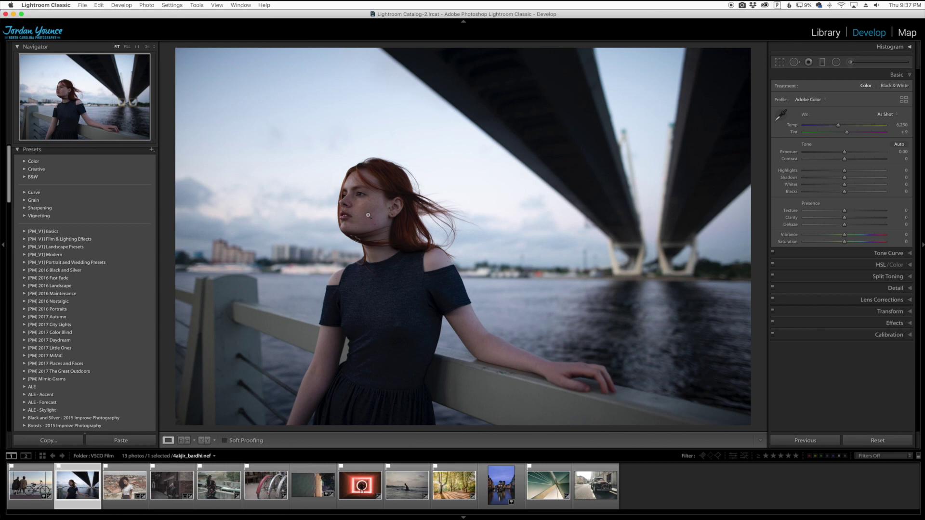
Zoom in close on her face in a side-by-side Before & After view
{"action": "left_click", "coordinate": [359, 203]}
{"action": "mouse_move", "coordinate": [442, 239]}
{"action": "left_mouse_down"}
{"action": "mouse_move", "coordinate": [419, 239]}
{"action": "mouse_move", "coordinate": [449, 248]}
{"action": "left_mouse_up"}
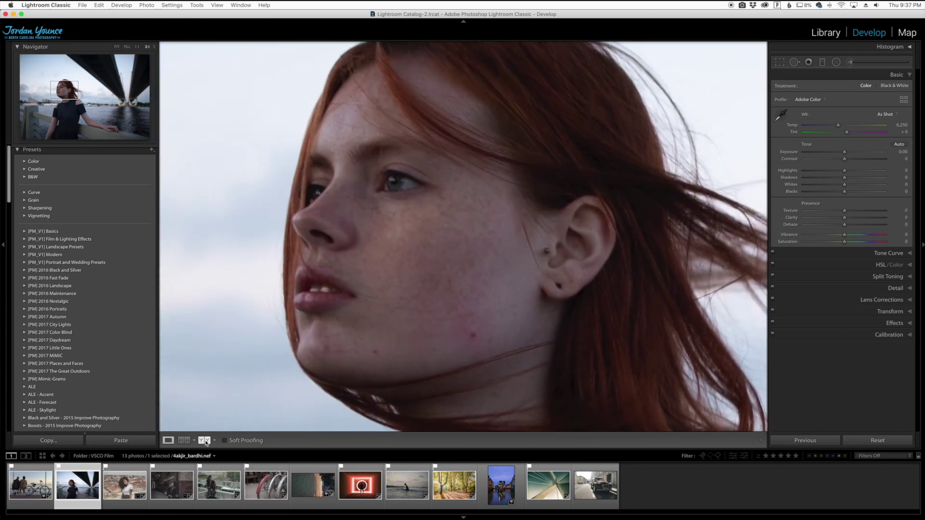
{"action": "left_click", "coordinate": [205, 441]}
{"action": "left_click_drag", "start_coordinate": [337, 318], "coordinate": [383, 333]}
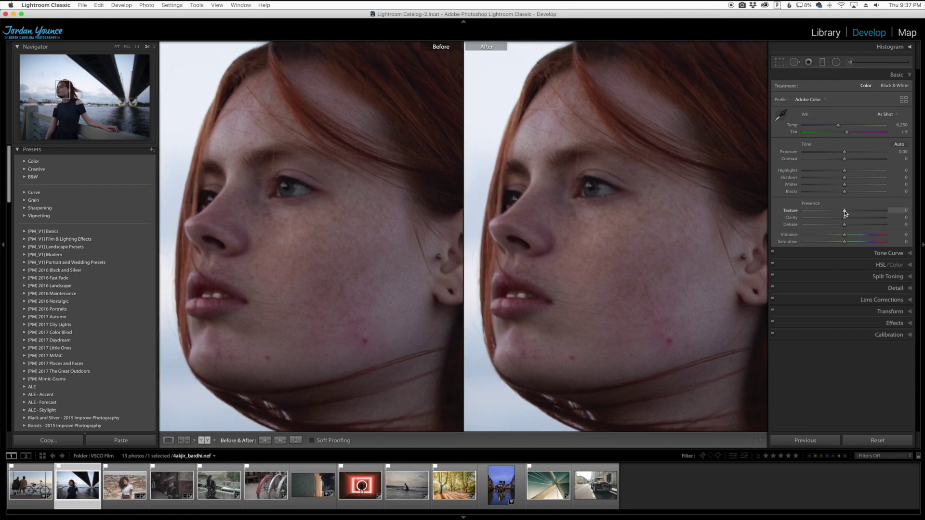
Lower Texture all the way to -100 to smooth her skin
{"action": "left_click_drag", "start_coordinate": [845, 213], "coordinate": [817, 213]}
{"action": "left_click_drag", "start_coordinate": [817, 214], "coordinate": [797, 213]}
{"action": "left_click_drag", "start_coordinate": [797, 213], "coordinate": [797, 213]}
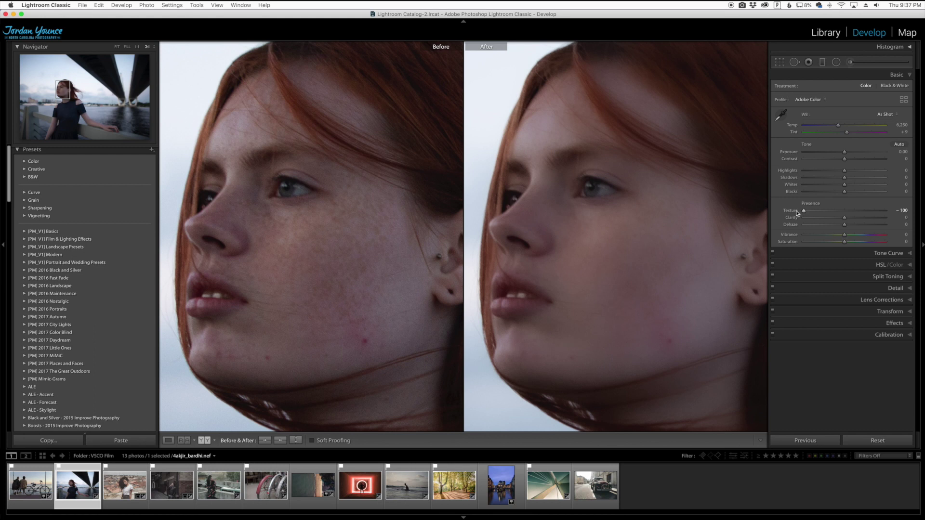
Zoom out to the whole photo, zoom back onto her face, and reset Texture to 0
{"action": "left_click", "coordinate": [324, 249]}
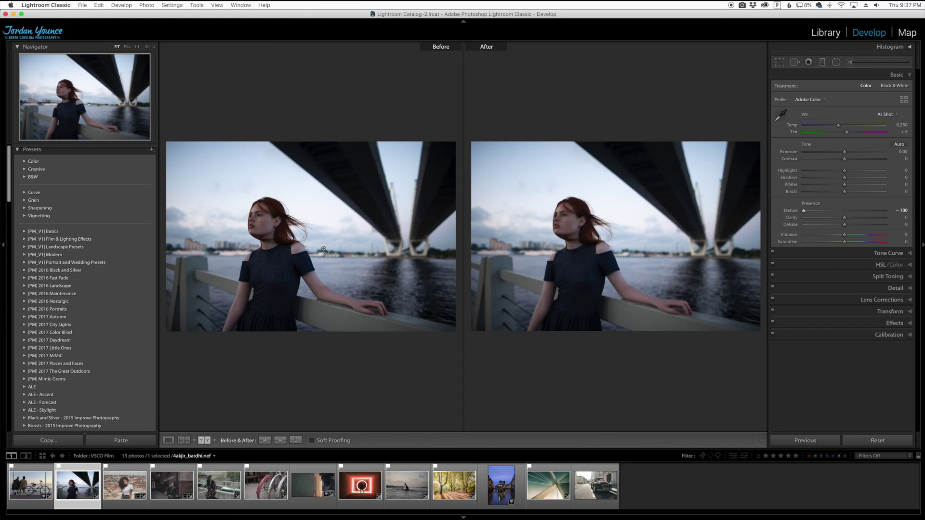
{"action": "left_click", "coordinate": [269, 235]}
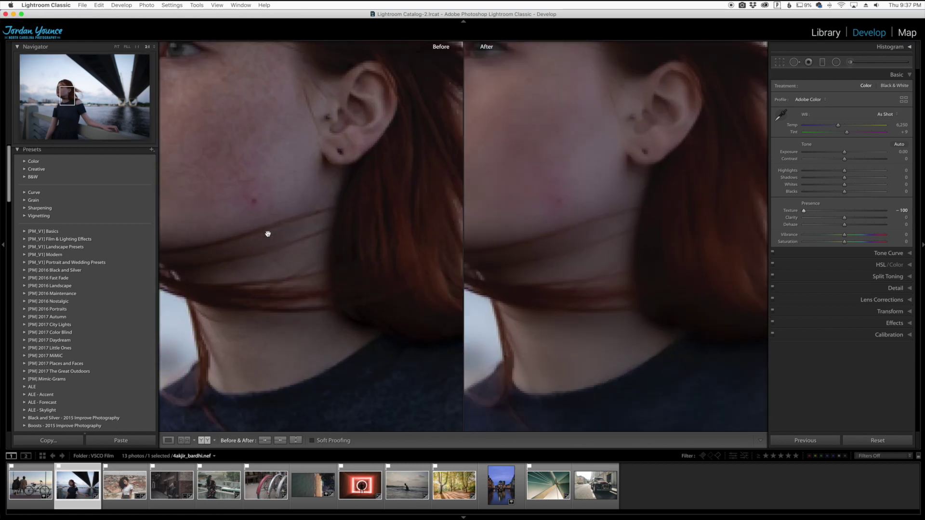
{"action": "left_click_drag", "start_coordinate": [329, 219], "coordinate": [422, 265]}
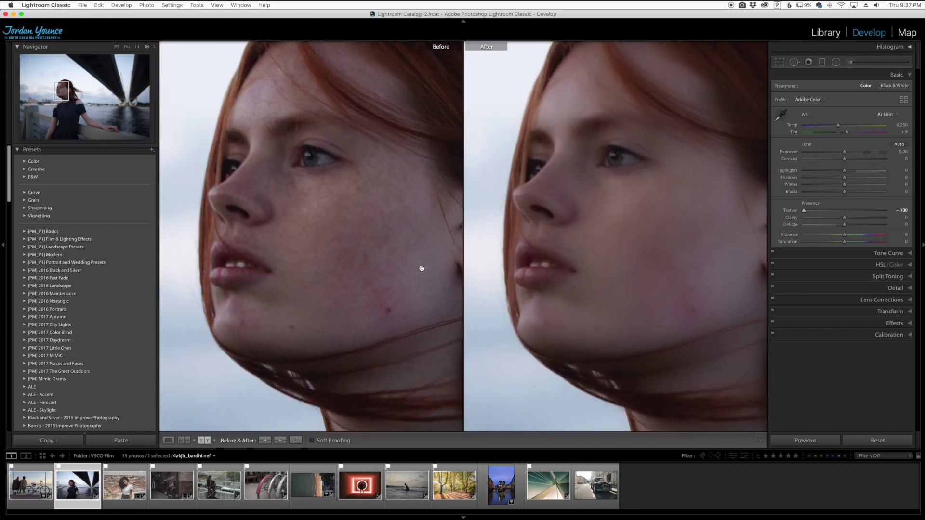
{"action": "double_click", "coordinate": [793, 210]}
Lower Clarity to -100 for comparison, then reset it to 0
{"action": "left_click_drag", "start_coordinate": [845, 217], "coordinate": [804, 217]}
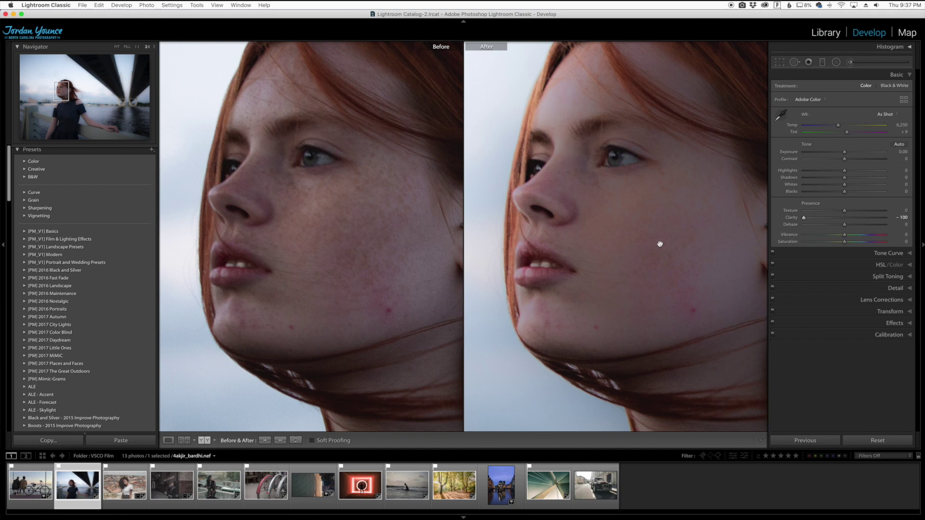
{"action": "double_click", "coordinate": [792, 217]}
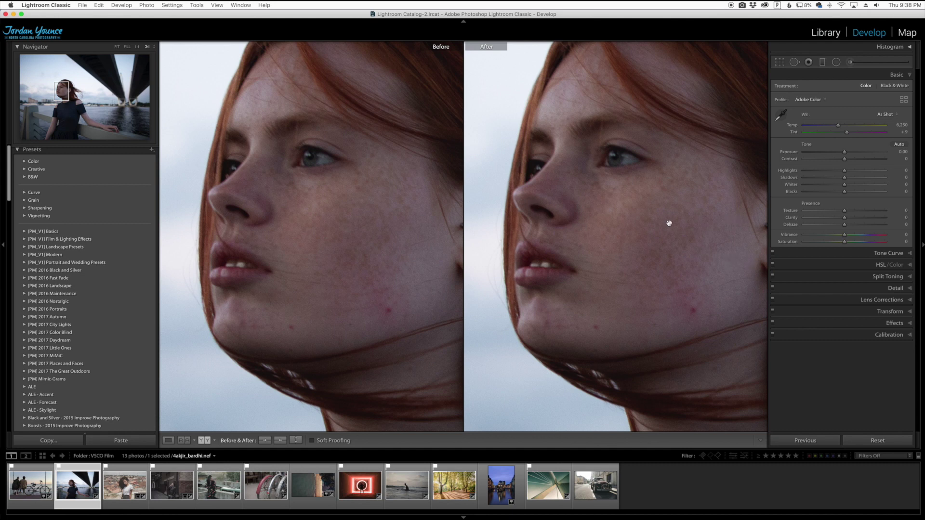
{"action": "left_click_drag", "start_coordinate": [670, 221], "coordinate": [640, 252]}
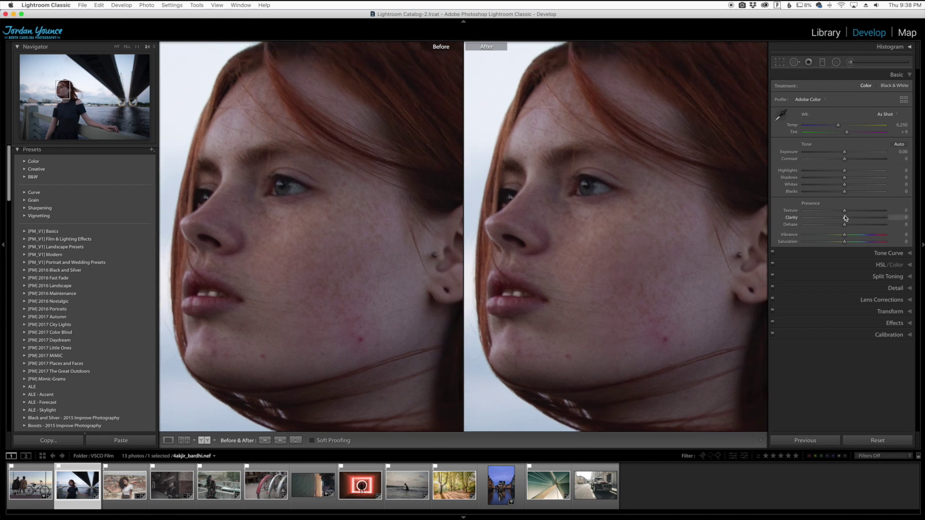
Lower Texture to -100 again, reset it to 0, and pick up the Adjustment Brush
{"action": "left_click_drag", "start_coordinate": [845, 211], "coordinate": [800, 213]}
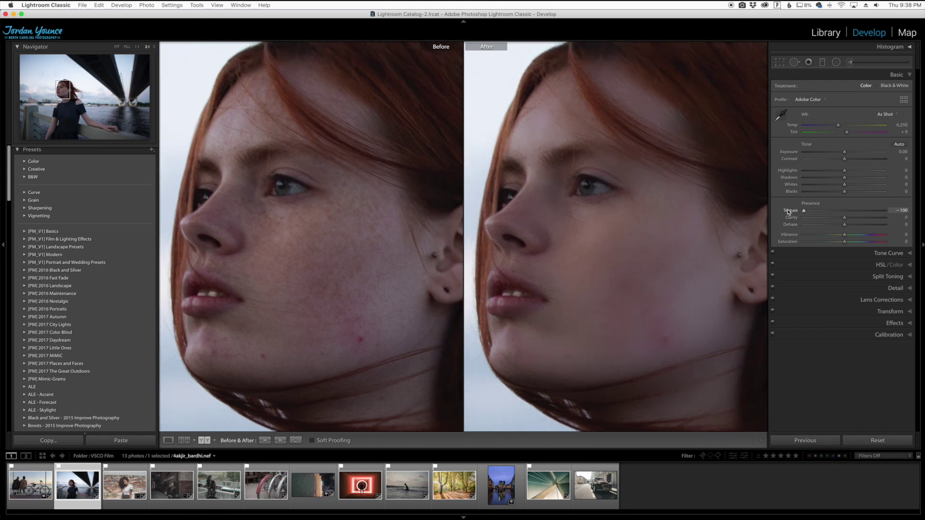
{"action": "double_click", "coordinate": [790, 211]}
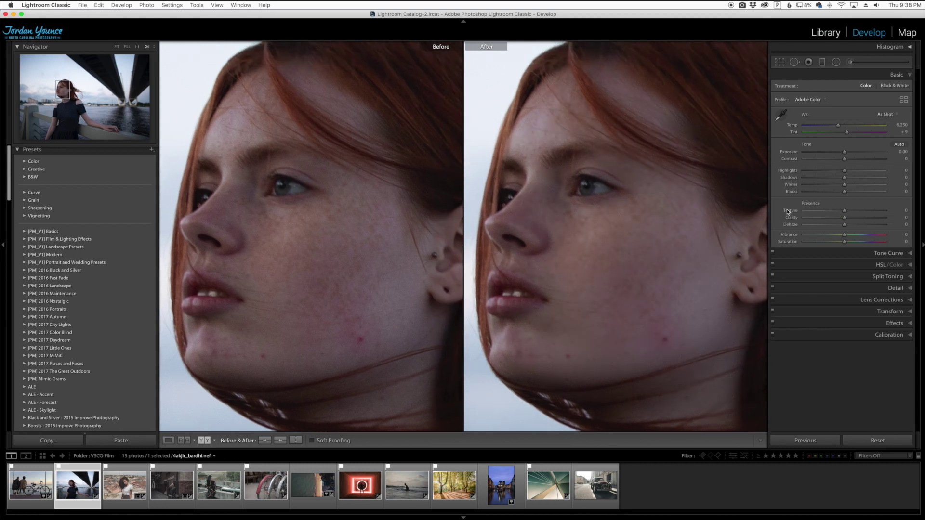
{"action": "left_click", "coordinate": [850, 62]}
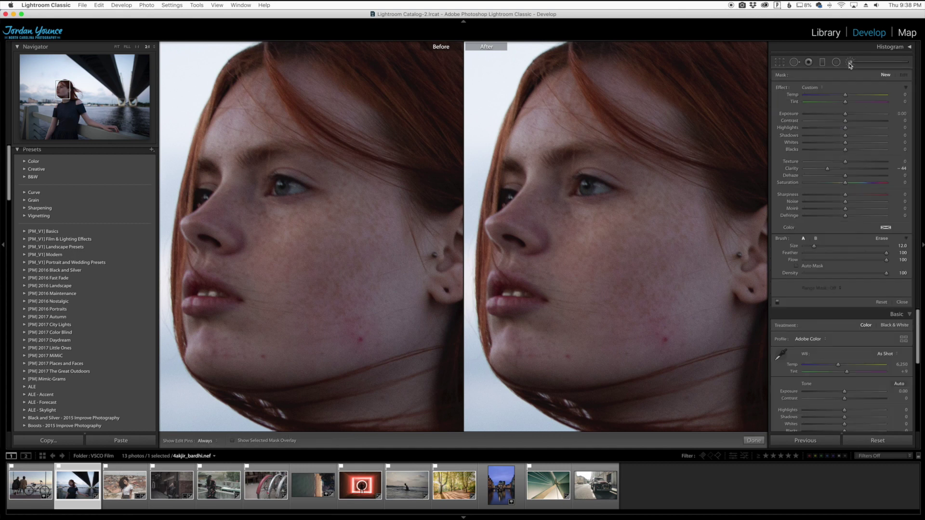
Set the brush to Clarity 0 and Texture about -40, with edit pins hidden
{"action": "double_click", "coordinate": [793, 170]}
{"action": "left_click_drag", "start_coordinate": [847, 165], "coordinate": [830, 165]}
{"action": "key", "text": "h"}
Paint the smoothing over her forehead and cheek, then strengthen it to Texture -60
{"action": "left_click_drag", "start_coordinate": [533, 137], "coordinate": [659, 118]}
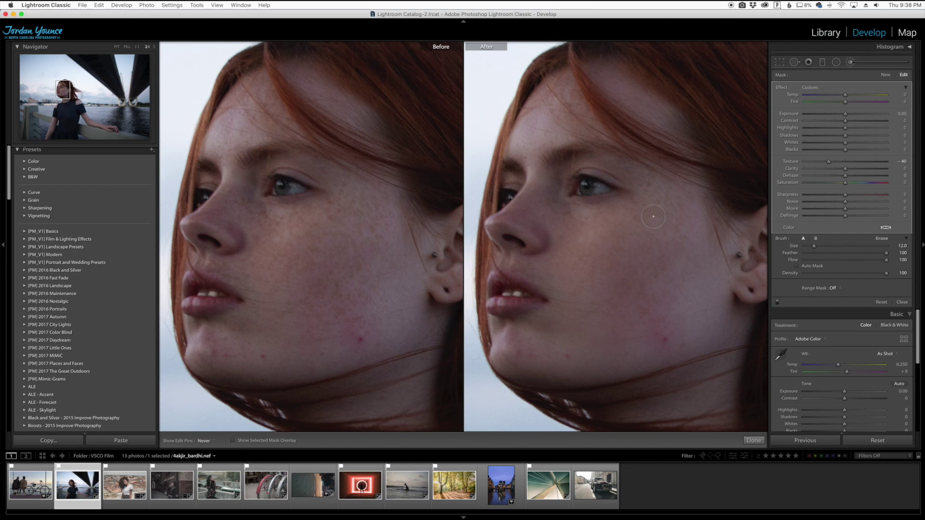
{"action": "key", "text": "h"}
{"action": "mouse_move", "coordinate": [648, 293]}
{"action": "left_mouse_down"}
{"action": "mouse_move", "coordinate": [673, 349]}
{"action": "mouse_move", "coordinate": [717, 324]}
{"action": "mouse_move", "coordinate": [698, 304]}
{"action": "mouse_move", "coordinate": [679, 314]}
{"action": "mouse_move", "coordinate": [681, 337]}
{"action": "mouse_move", "coordinate": [517, 349]}
{"action": "mouse_move", "coordinate": [606, 344]}
{"action": "mouse_move", "coordinate": [603, 351]}
{"action": "mouse_move", "coordinate": [685, 304]}
{"action": "left_mouse_up"}
{"action": "key", "text": "h"}
{"action": "key", "text": "h"}
{"action": "left_click_drag", "start_coordinate": [829, 162], "coordinate": [824, 165]}
Raise the brushed Texture to about +55, then lower it to 32 and then 13
{"action": "left_click_drag", "start_coordinate": [823, 164], "coordinate": [870, 165]}
{"action": "left_click_drag", "start_coordinate": [869, 164], "coordinate": [859, 164]}
{"action": "left_click_drag", "start_coordinate": [859, 164], "coordinate": [845, 165]}
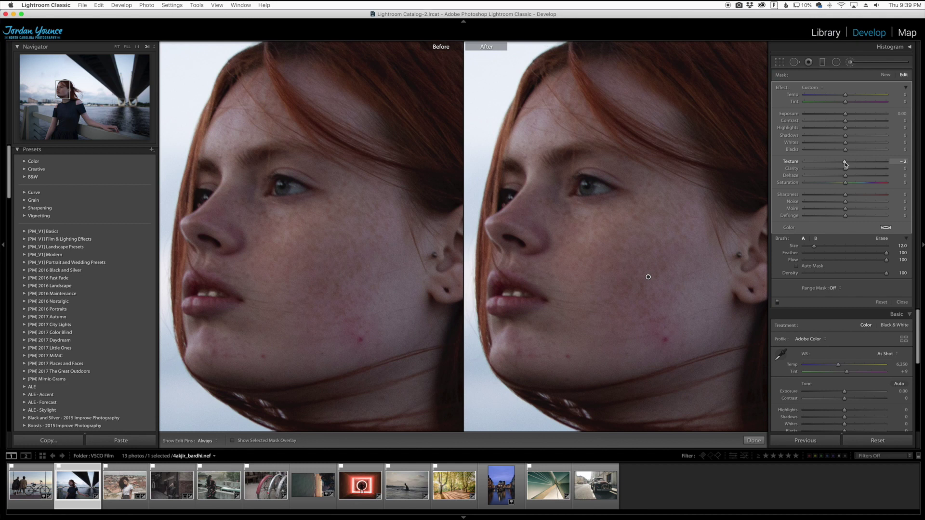
Close the Adjustment Brush and Before & After, showing the whole portrait fitted alone
{"action": "key", "text": "k"}
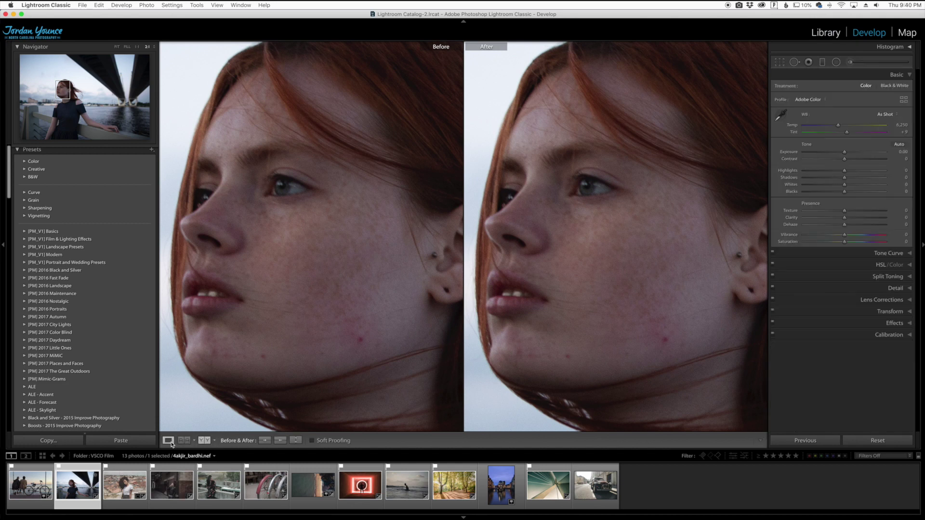
{"action": "key", "text": "y"}
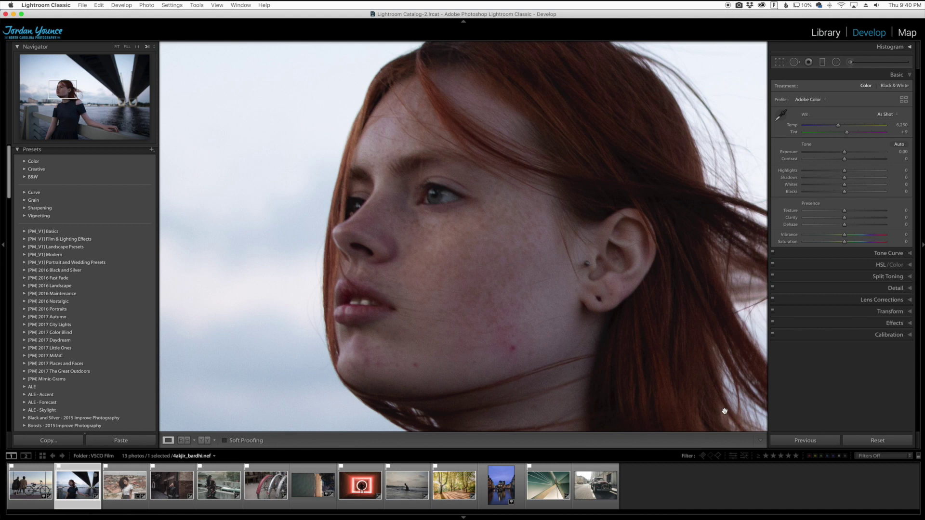
{"action": "left_click", "coordinate": [630, 369]}
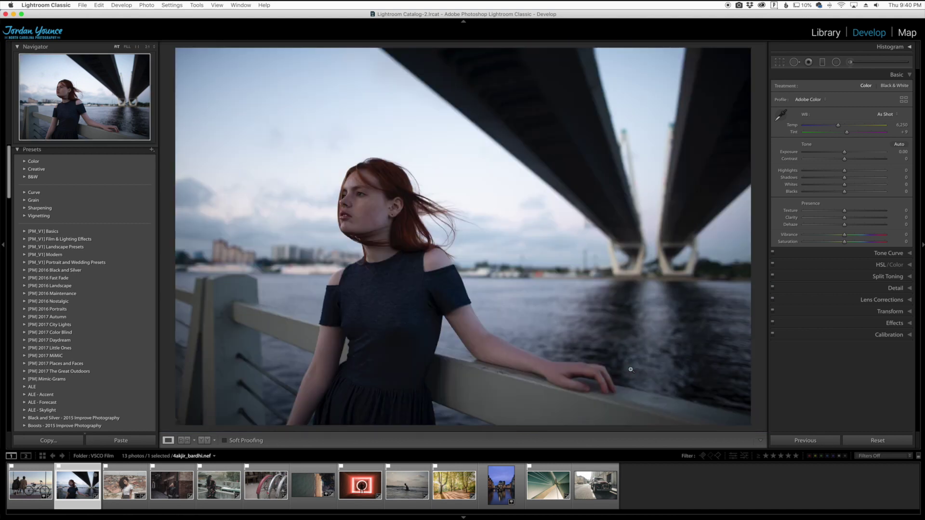